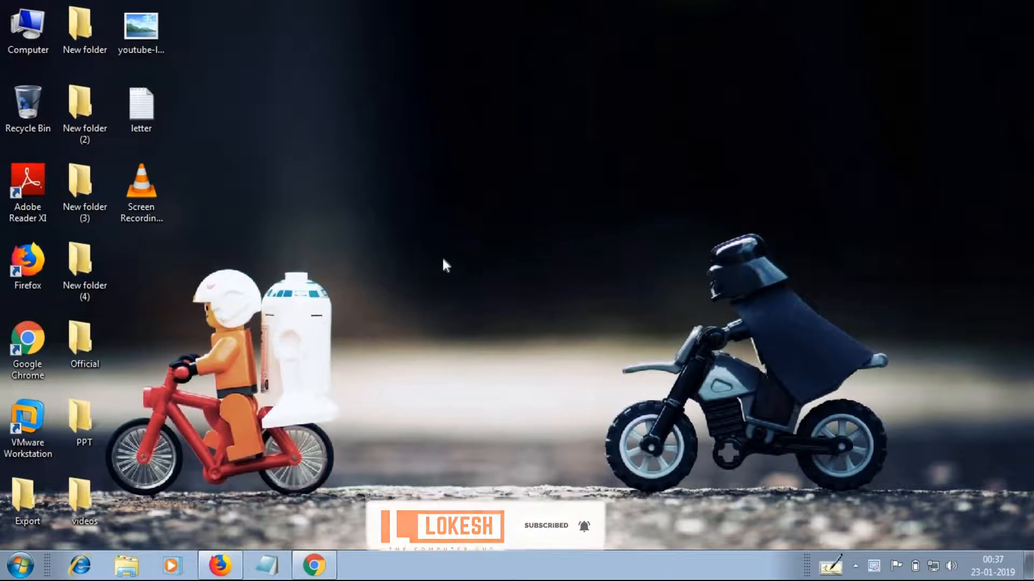
Bring up Firefox and Chrome side by side, check the Drive page in each, and return both to their Gmail inboxes
left_click(220, 565)
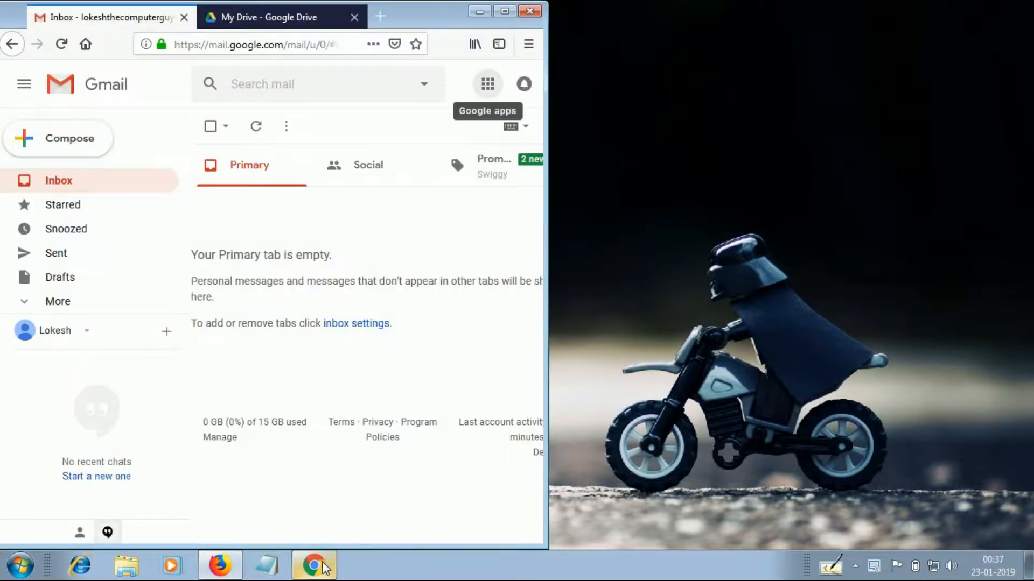
left_click(326, 564)
left_click(323, 17)
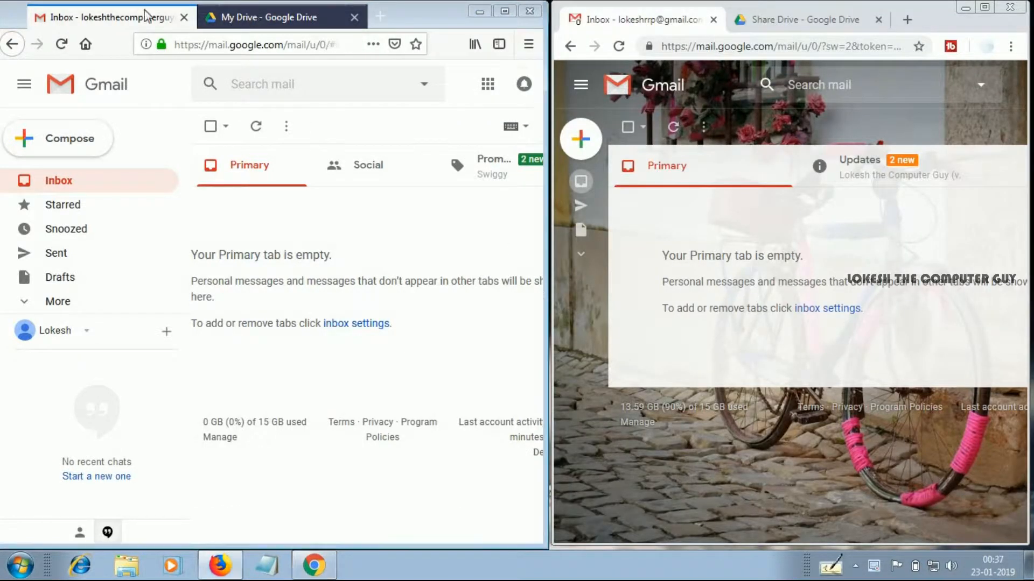
left_click(740, 26)
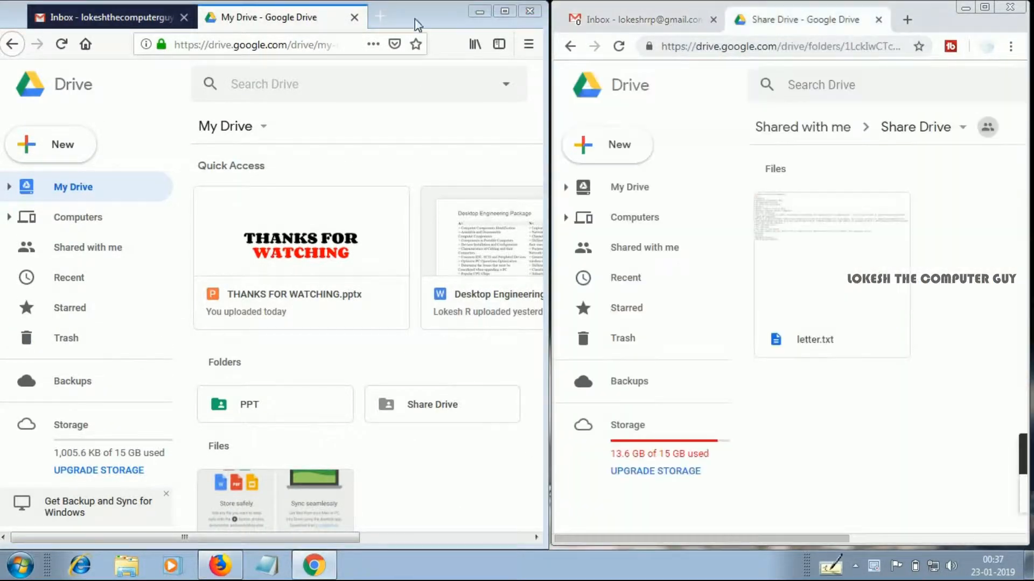
left_click(119, 20)
left_click(691, 26)
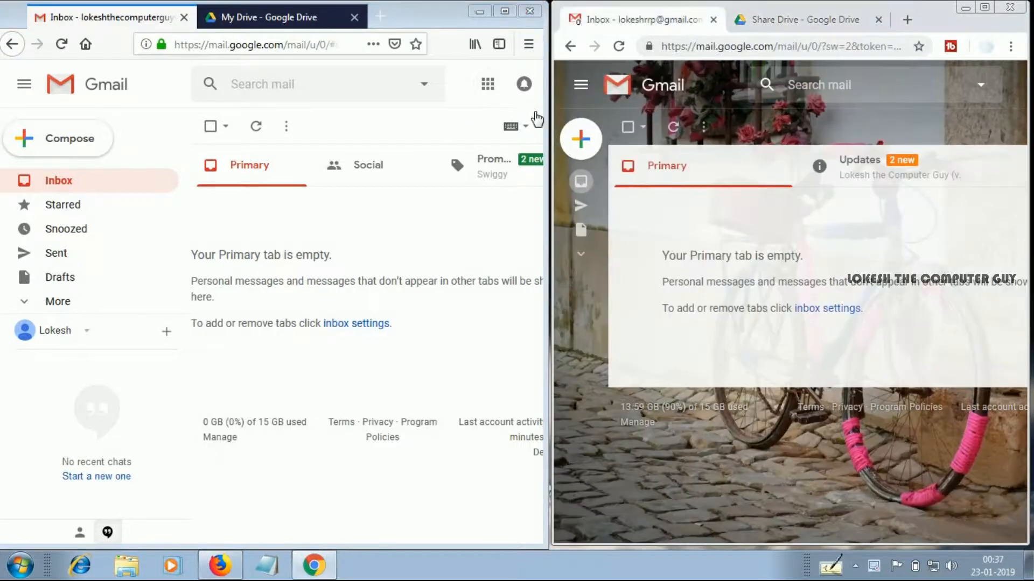
Open Google Docs from the owner account's Gmail and create a blank document
left_click(488, 84)
scroll(430, 355, "down", 4)
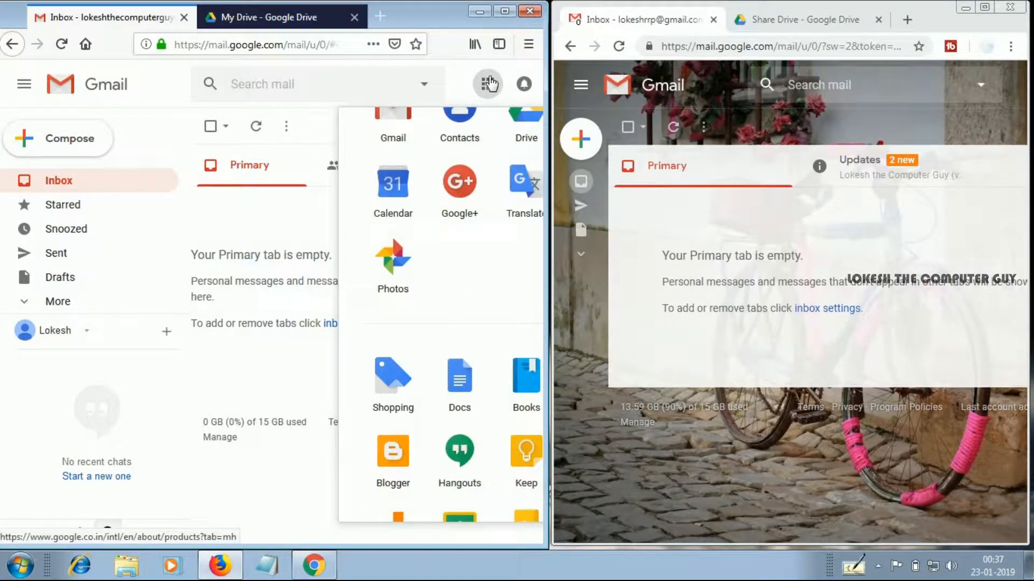
left_click(461, 385)
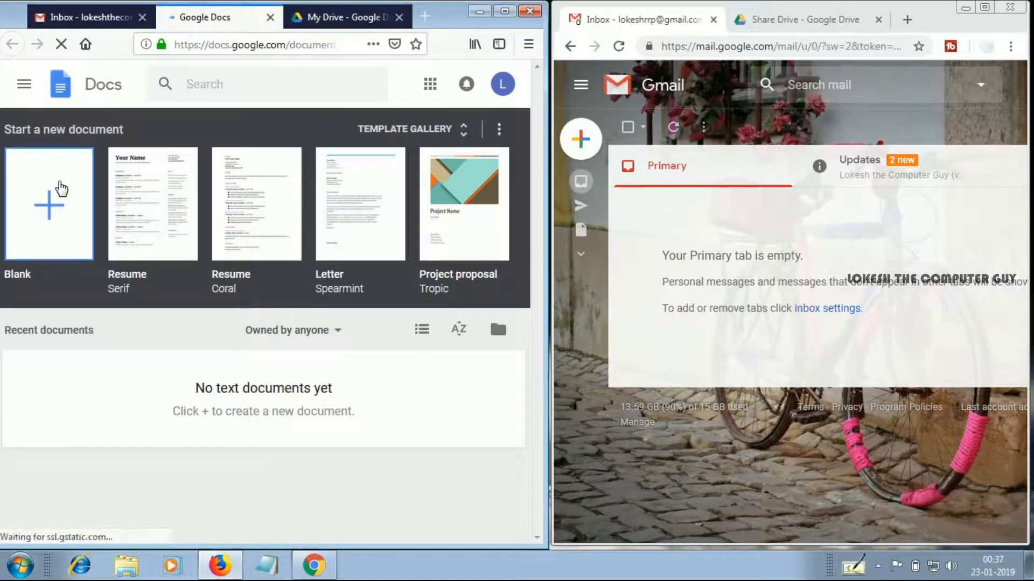
left_click(62, 188)
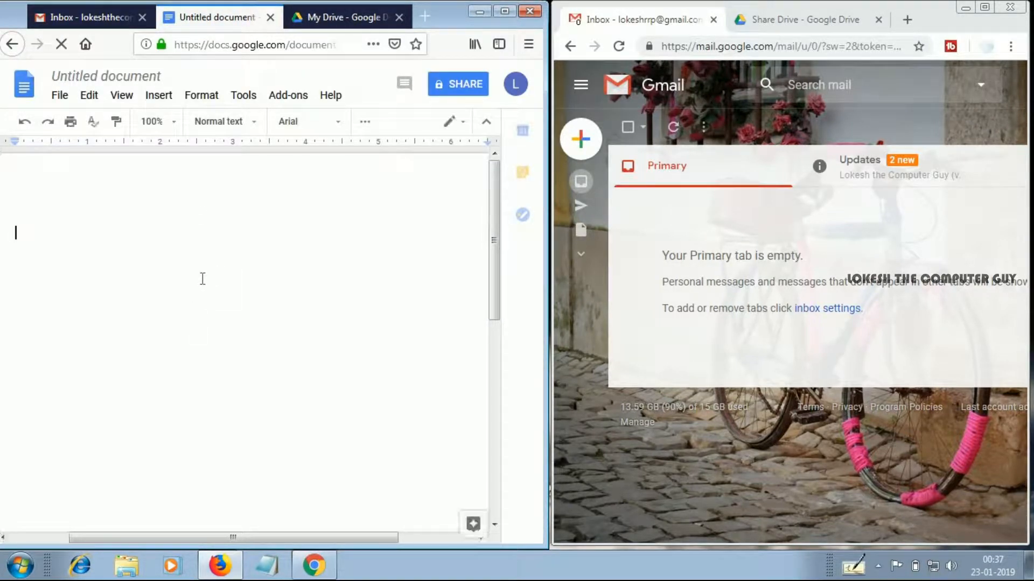
Paste the copied inquiry letter into the document and add a blank line below the heading "Inquiry Letter For Computer"
key("ctrl+v")
scroll(122, 218, "down", 1)
scroll(123, 269, "up", 2)
scroll(66, 277, "down", 3)
scroll(65, 277, "up", 3)
left_click(201, 236)
key("Return")
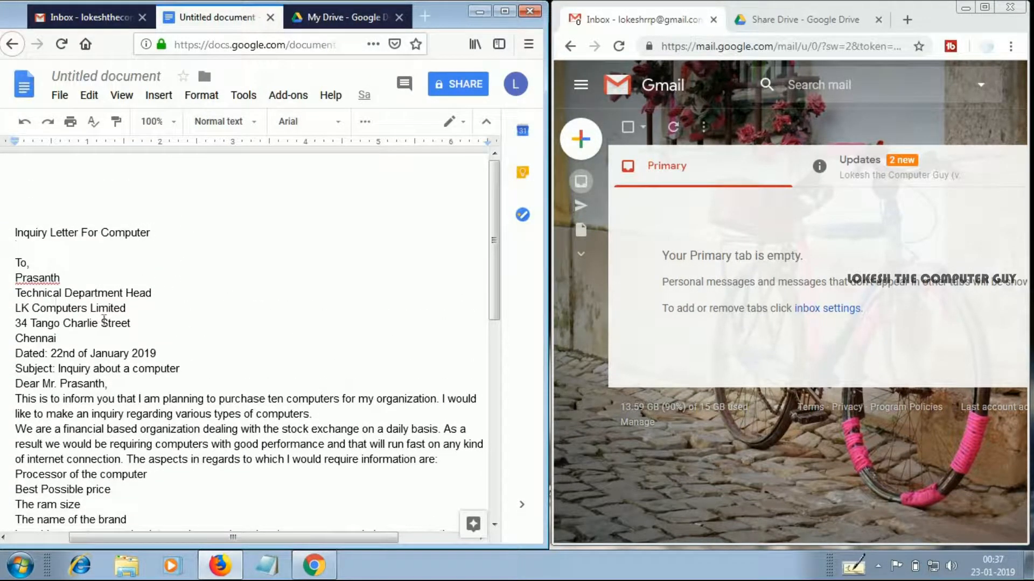
Insert a blank line above the "Dear" salutation and another above "Regards," in the letter
scroll(14, 229, "down", 2)
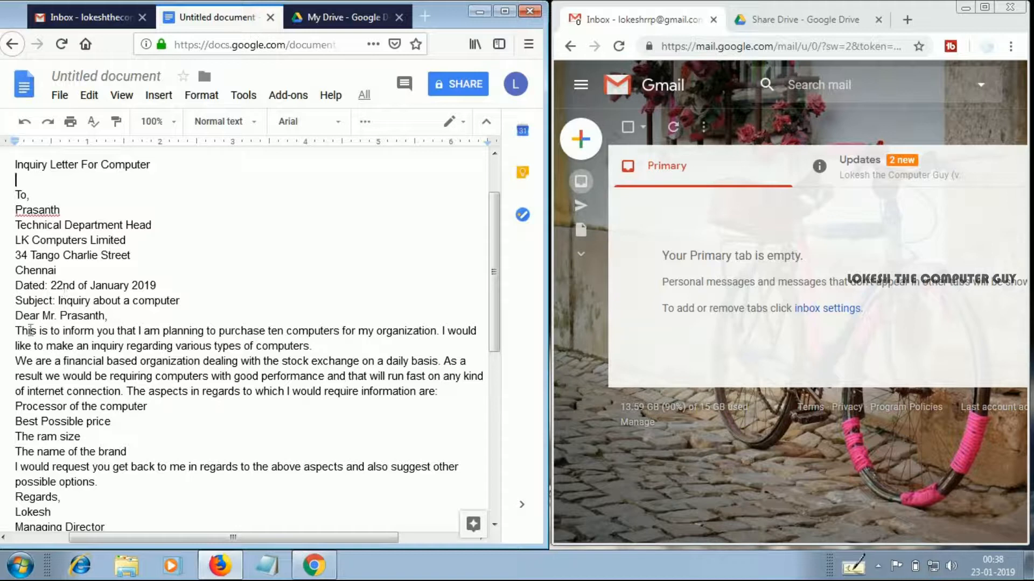
left_click(18, 319)
key("Return")
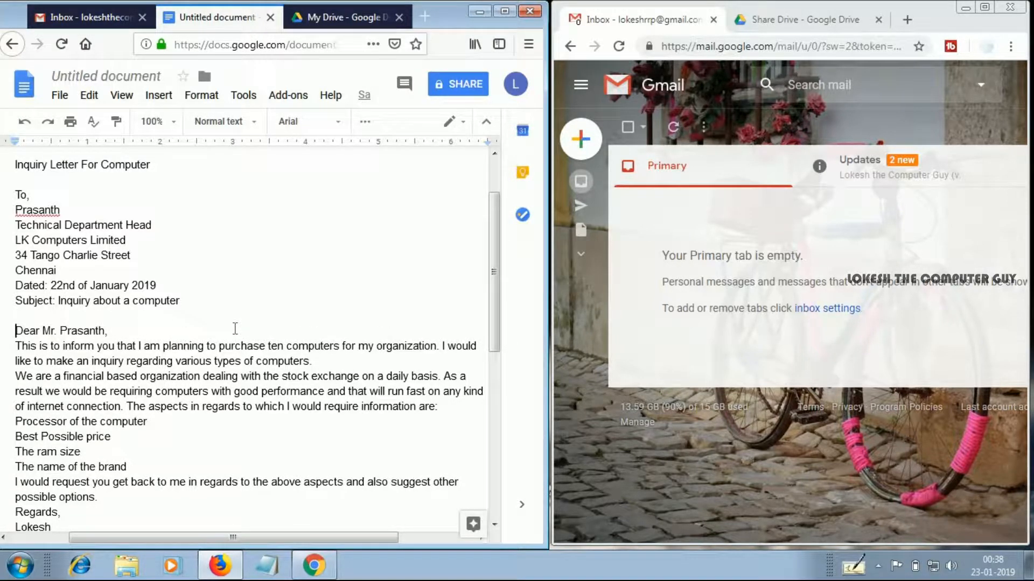
scroll(28, 339, "down", 3)
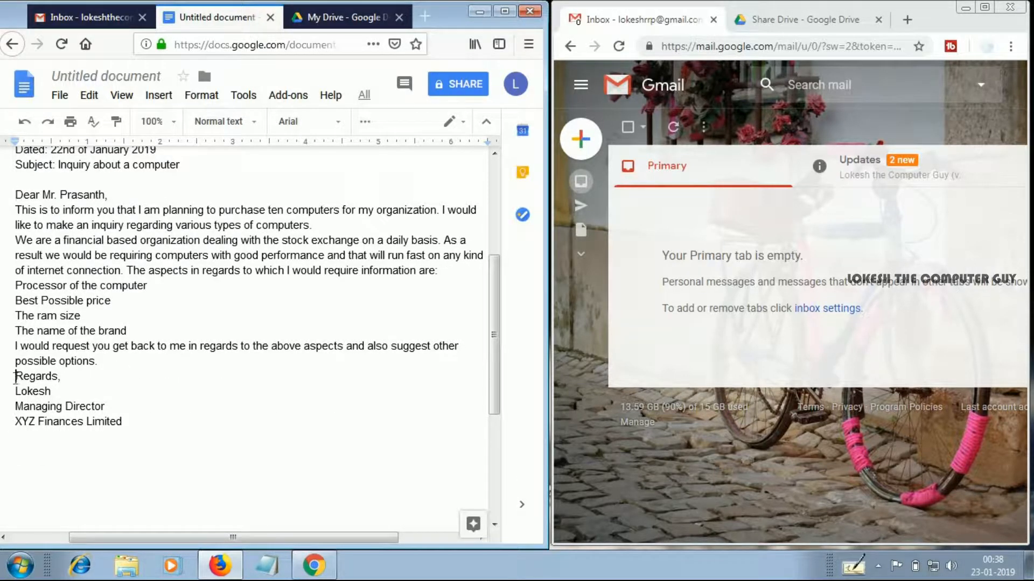
left_click(15, 377)
key("Return")
scroll(109, 281, "up", 5)
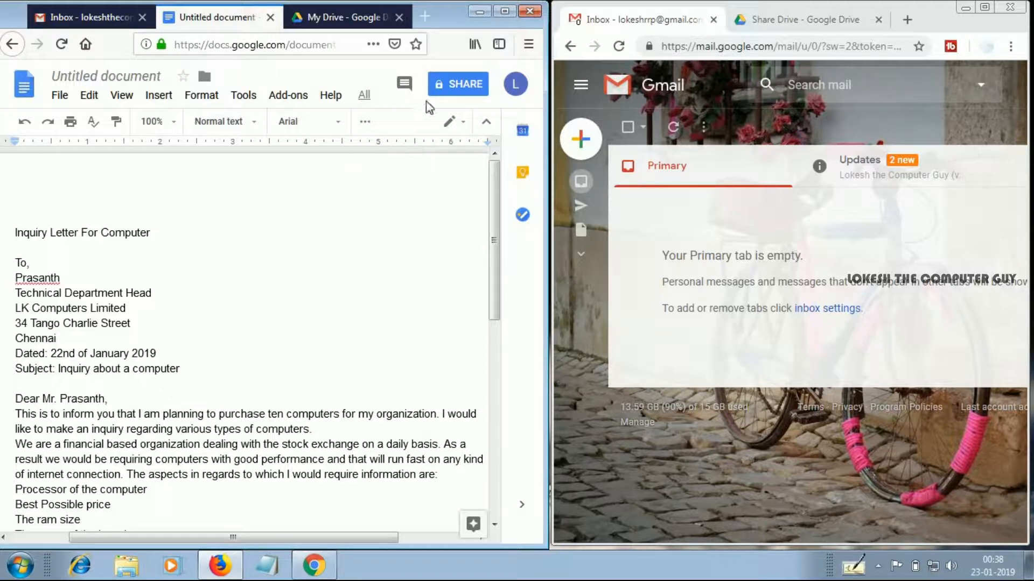
Name the document Inquiry Letter For Computer and share it with the second account's e-mail address with edit access
left_click(458, 85)
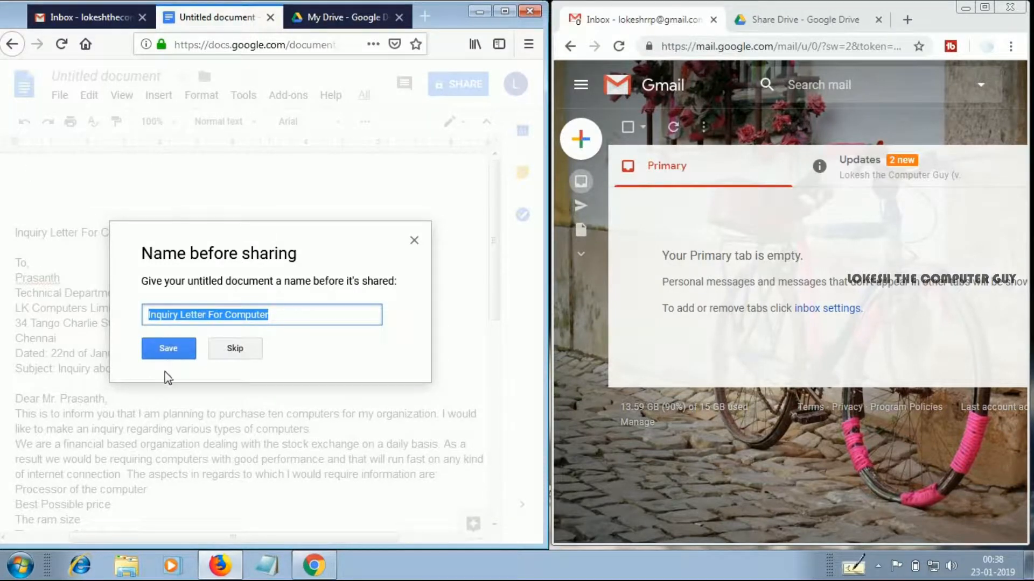
left_click(178, 351)
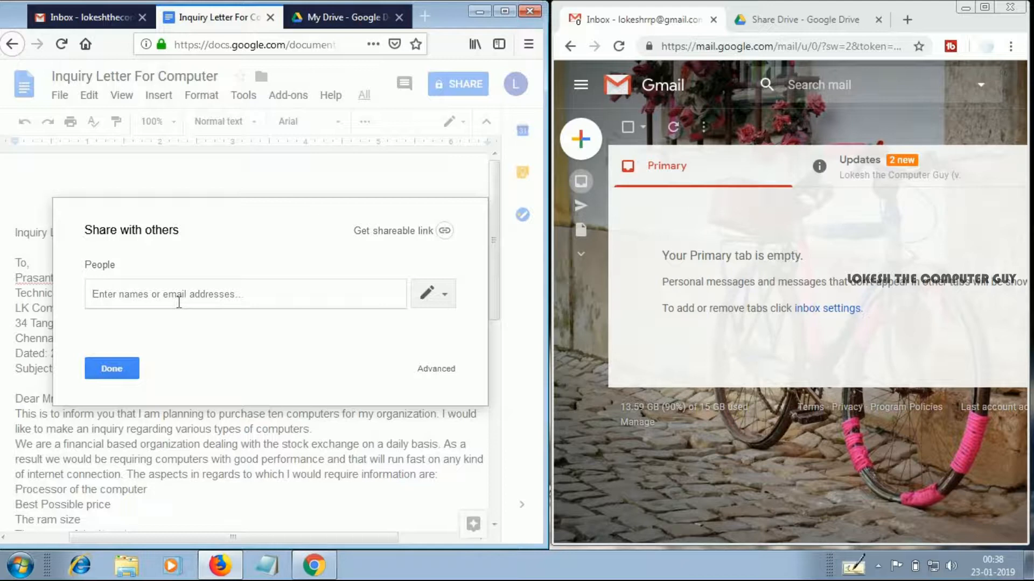
left_click(179, 301)
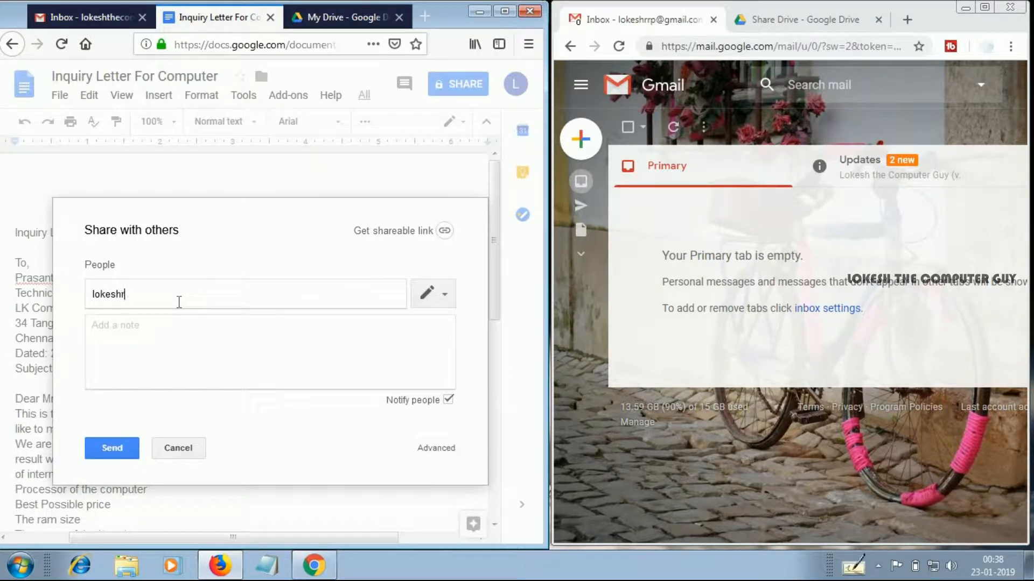
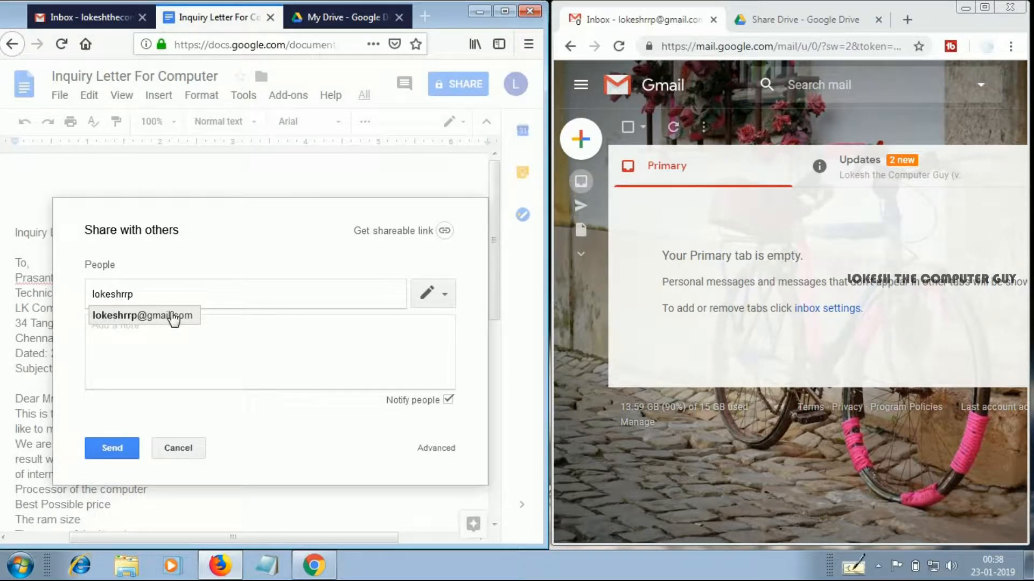
left_click(164, 316)
left_click(112, 448)
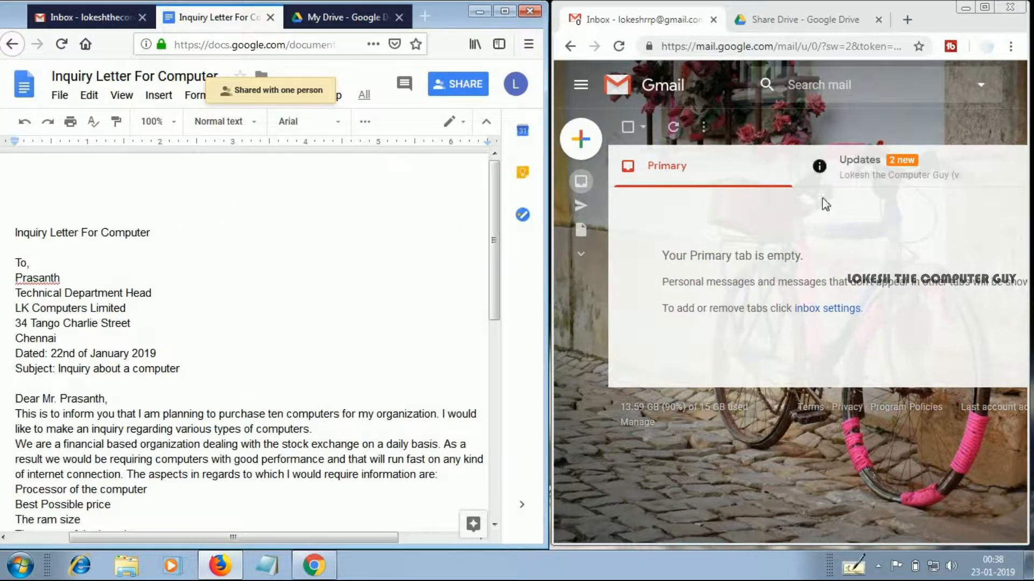
Open the Inquiry Letter For Computer invitation among the recipient's Updates mail in Chrome and open the shared document from it
left_click(848, 180)
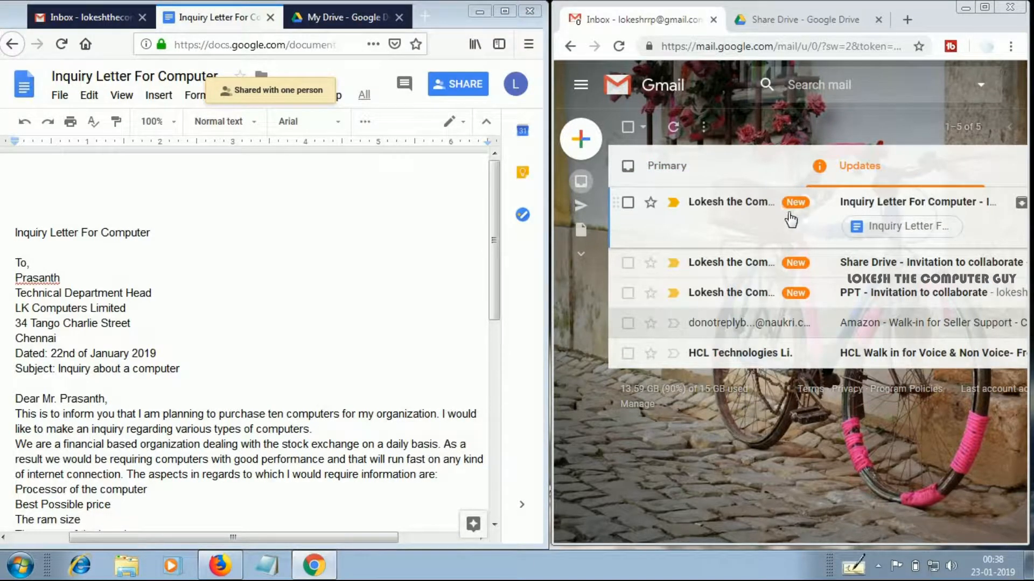
left_click(738, 220)
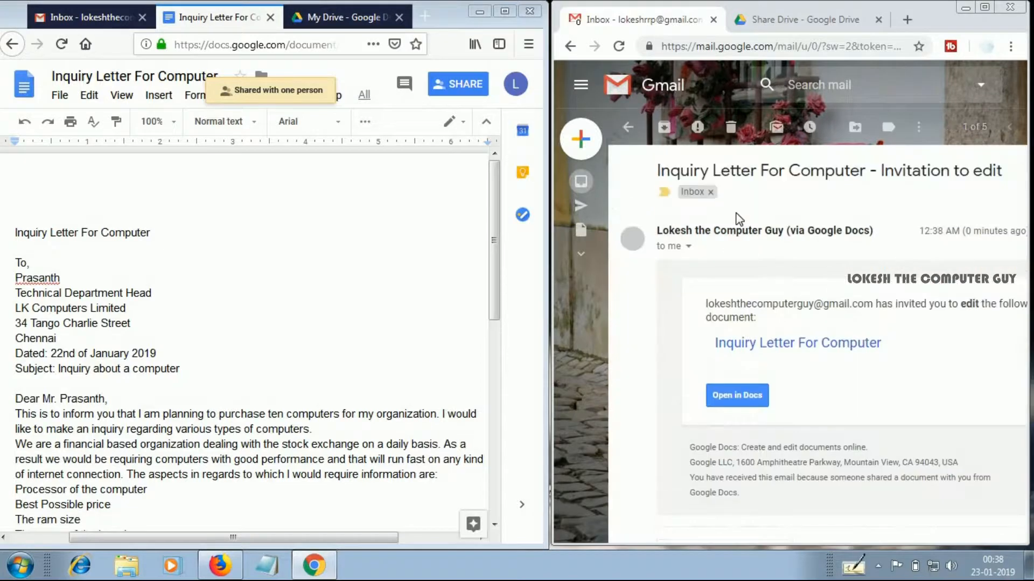
left_click(752, 397)
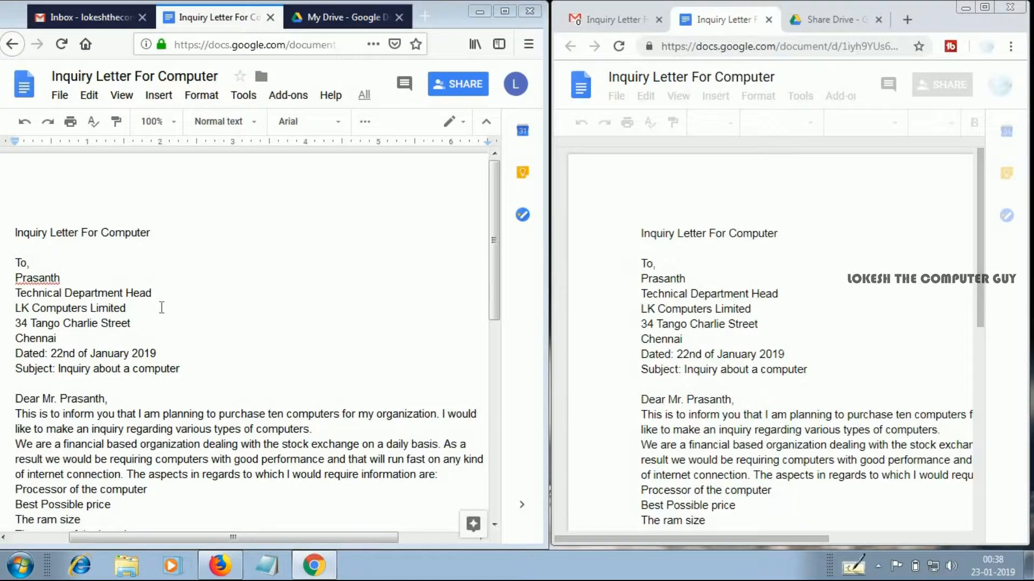
left_click(162, 308)
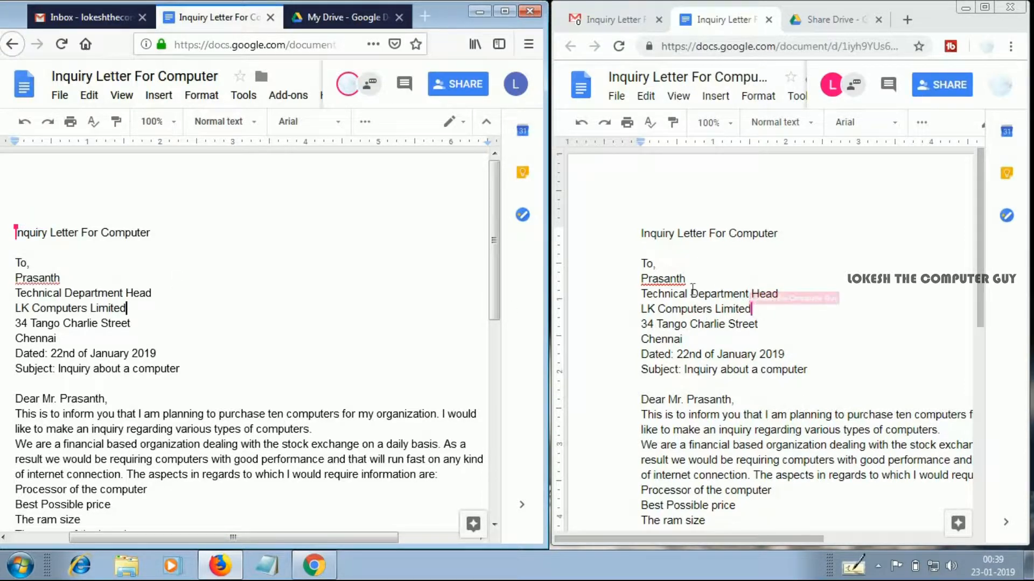
Replace the addressee's name below "To," with another first name in the recipient's copy in Chrome
left_click_drag(696, 277, 642, 284)
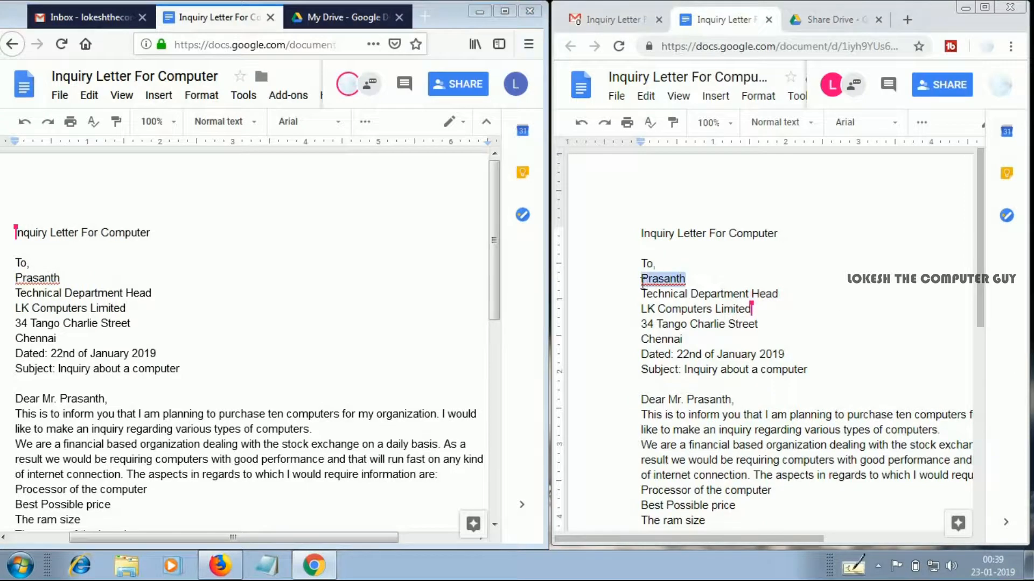
key("Delete")
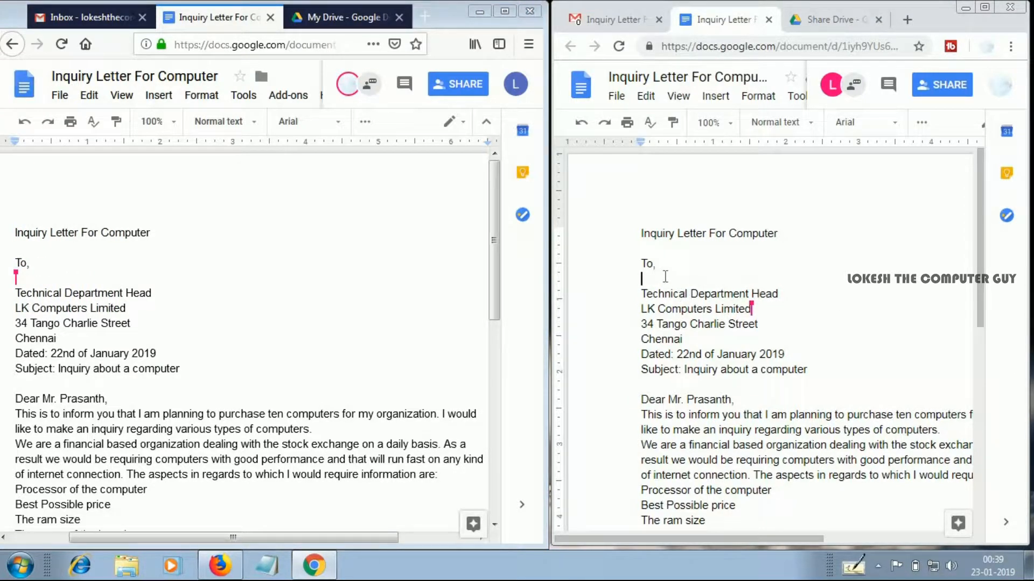
type("Lokesh")
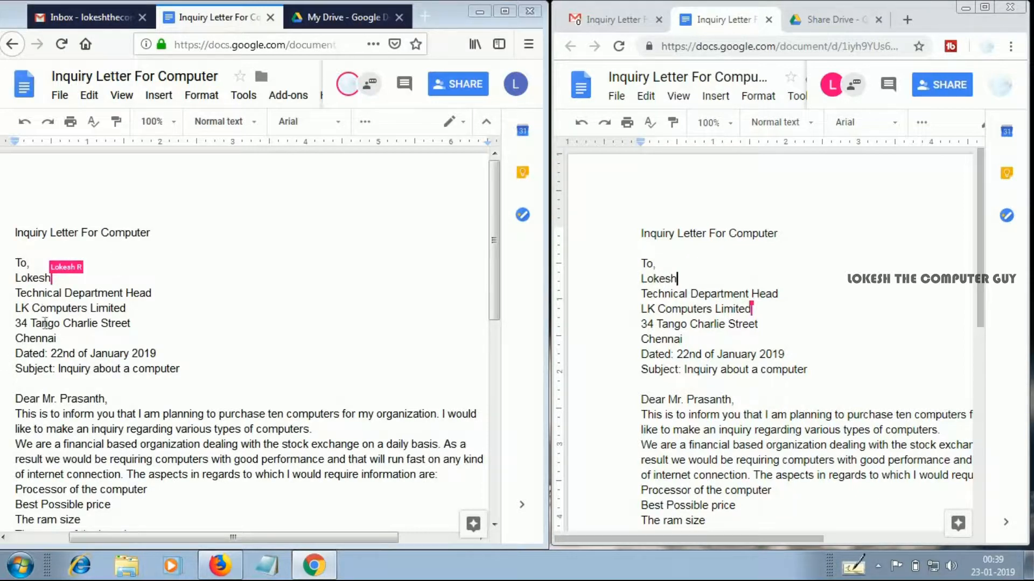
Change the word "computer" in the Subject line to "Printer" in the owner's window in Firefox
left_click(32, 353)
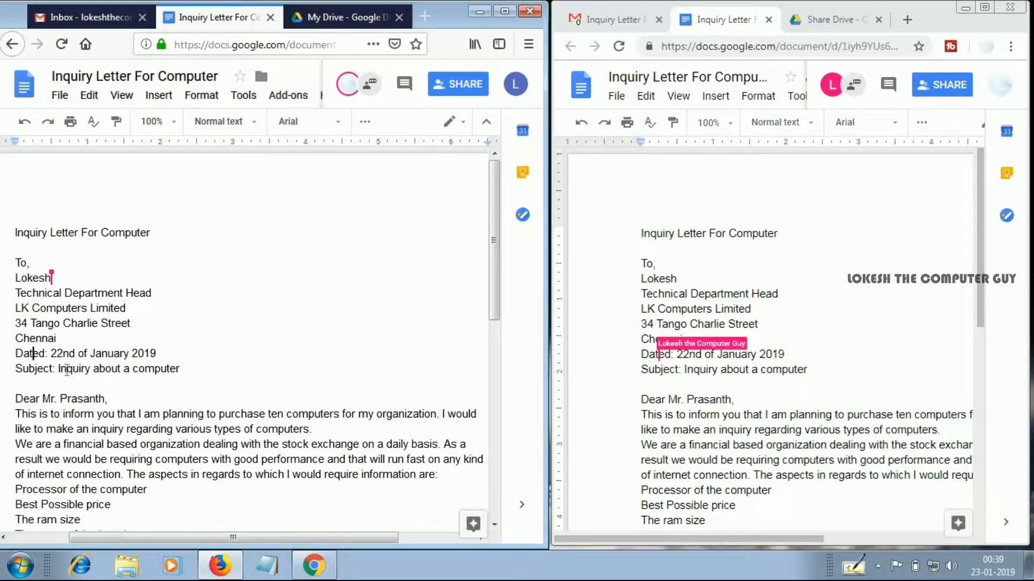
left_click_drag(181, 372, 133, 373)
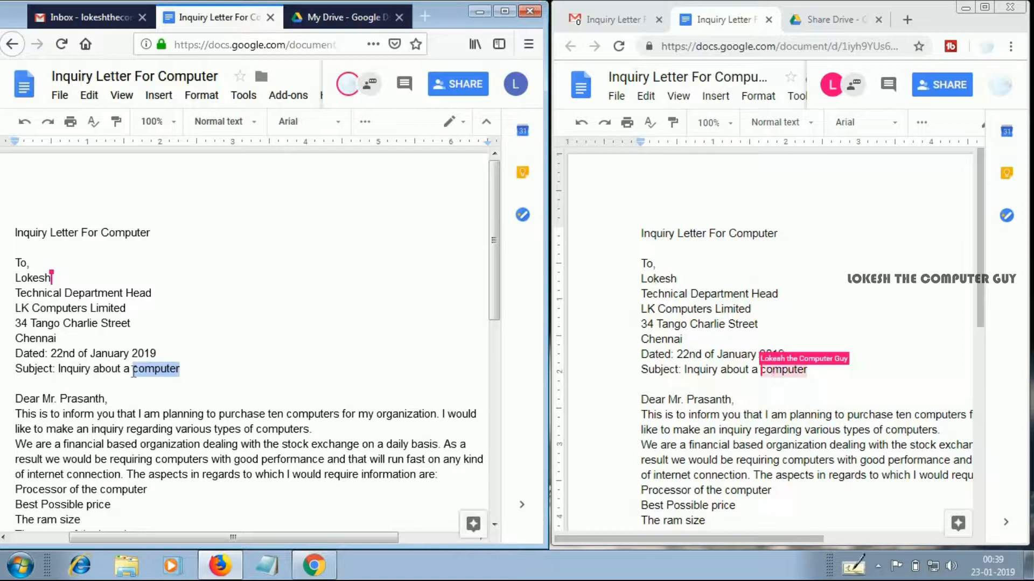
type("Printer")
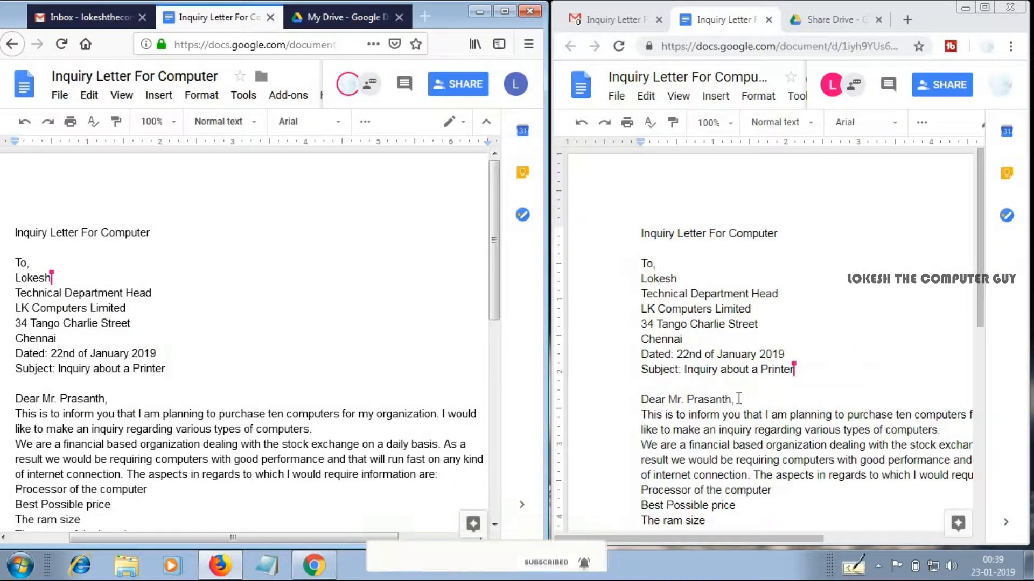
Replace the name after "Dear Mr." in the recipient's window with the new addressee's first name
left_click_drag(731, 399, 689, 403)
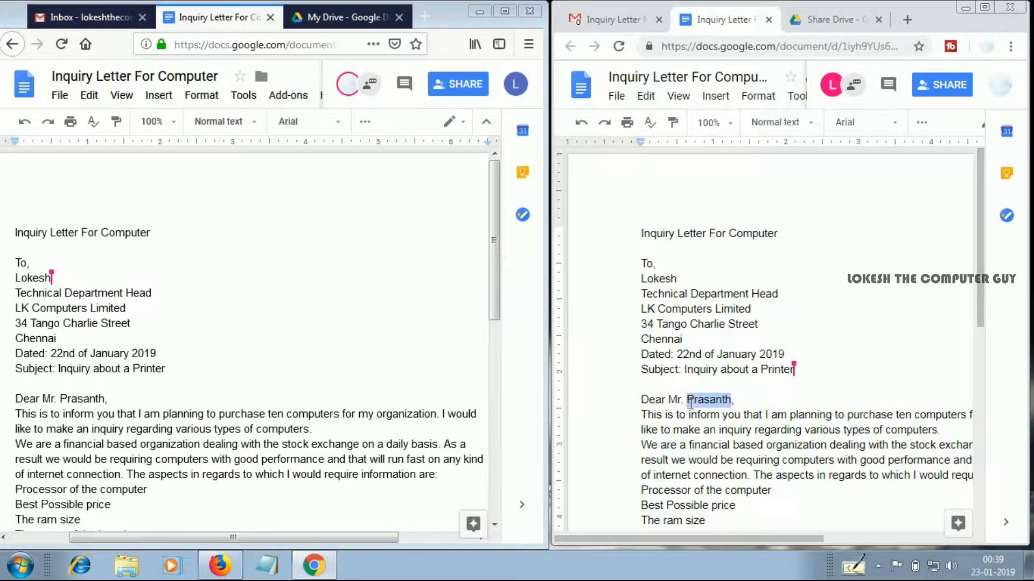
type("Lokesh")
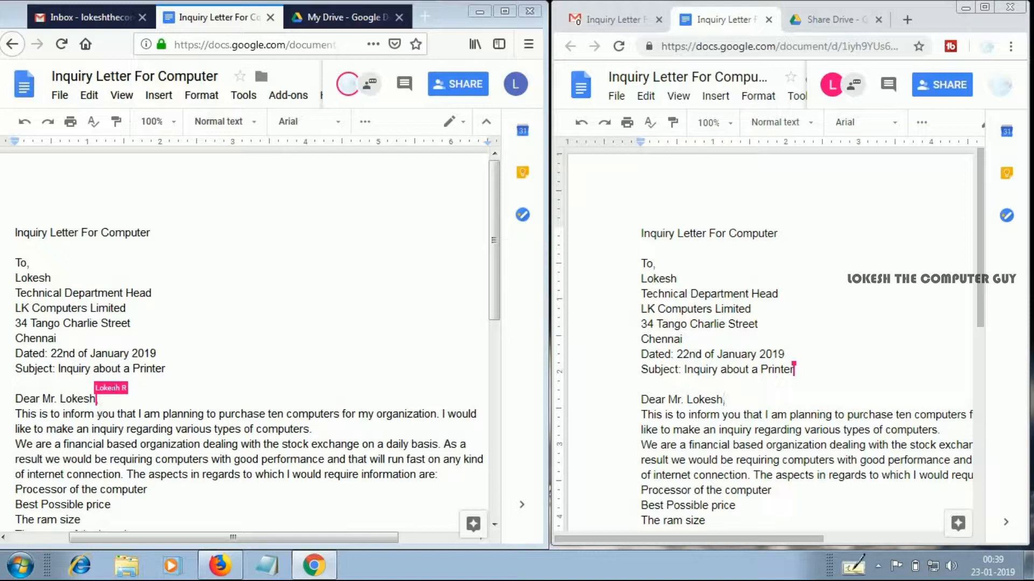
type(",")
Delete the street address line above "Chennai", including its empty line, in the owner's window
left_click_drag(14, 325, 135, 324)
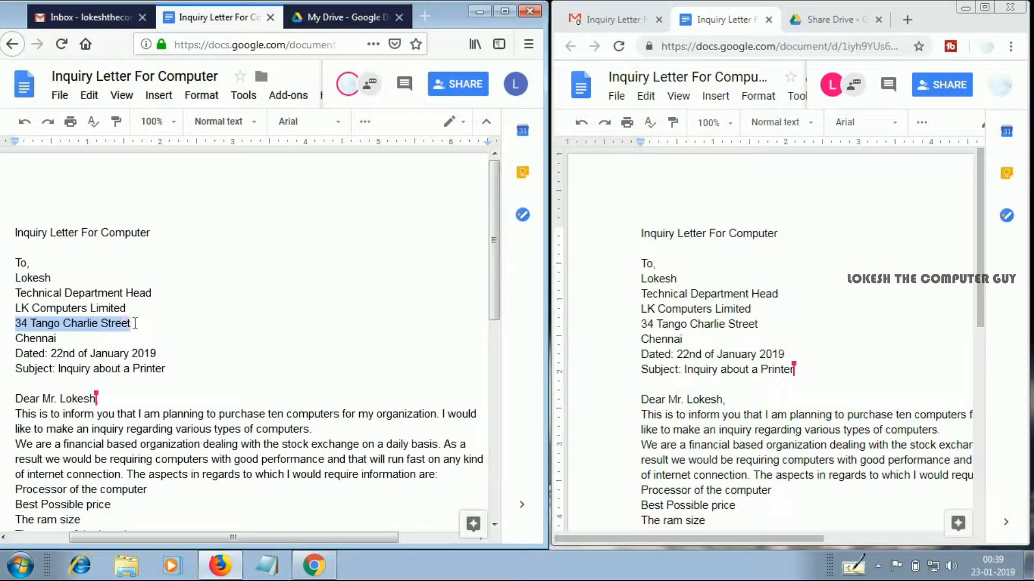
key("Delete")
key("Delete")
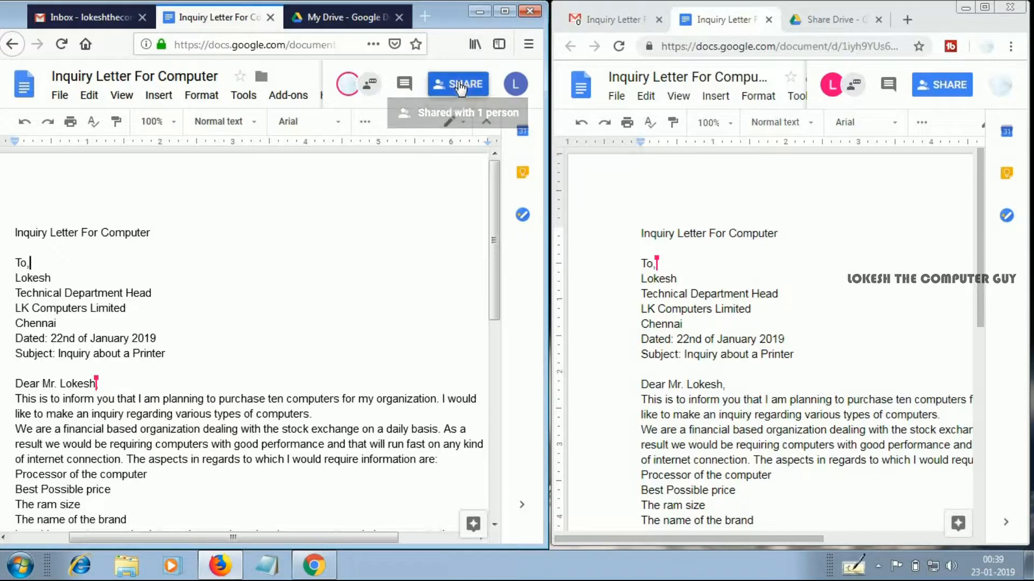
Check who the document is shared with, close the sharing settings, and look over the edited letter
left_click(454, 103)
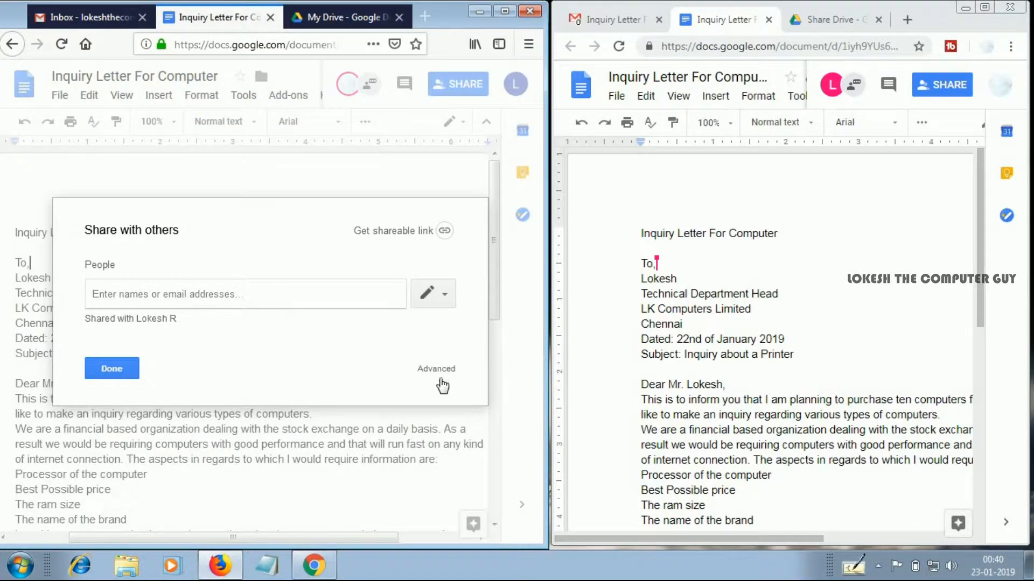
left_click(125, 370)
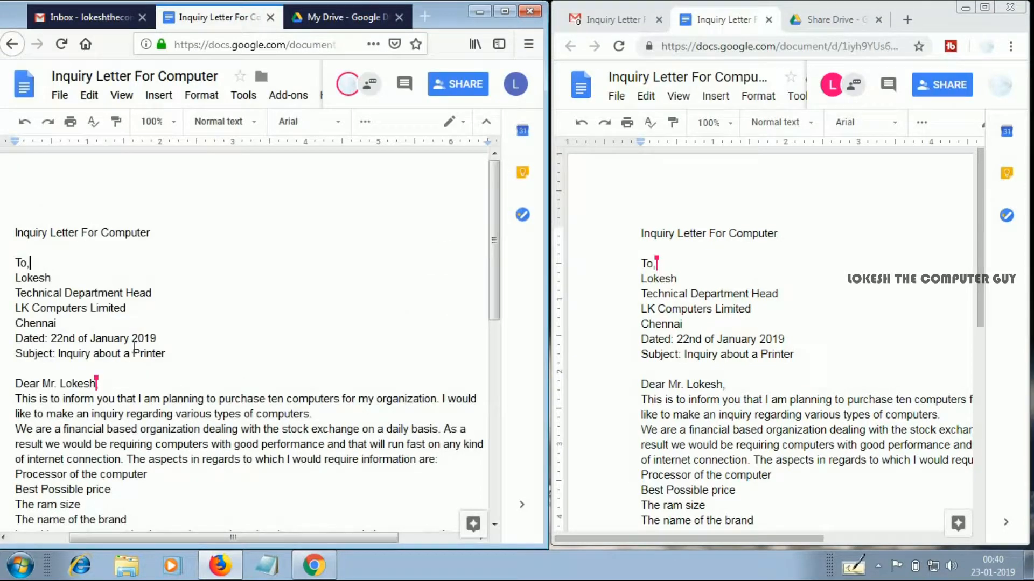
scroll(138, 340, "down", 5)
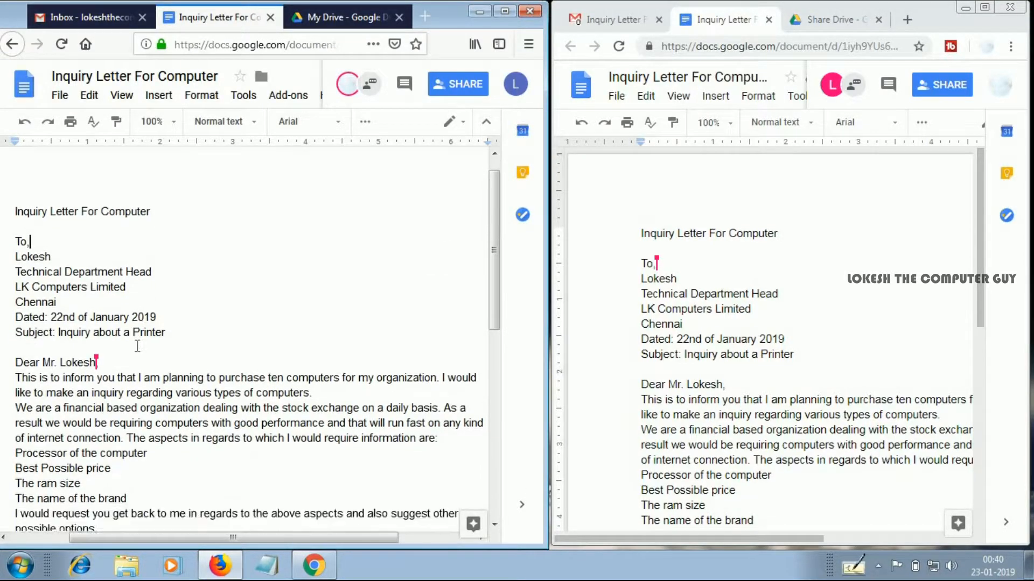
scroll(120, 418, "up", 5)
scroll(111, 387, "down", 3)
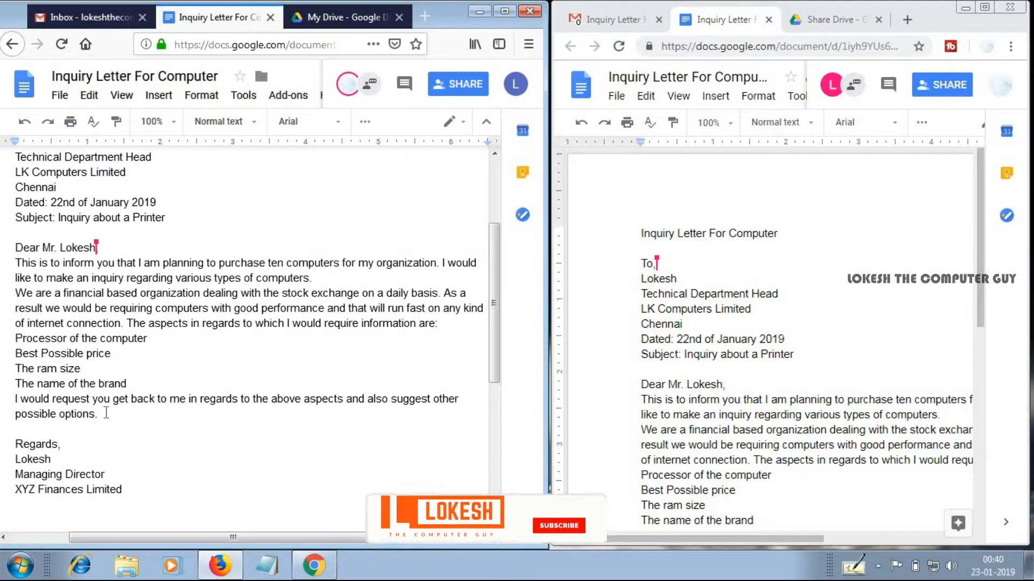
Delete the closing block from "Regards," through "XYZ Finances Limited" in the owner's window and check the letter's end in the recipient's window
left_click_drag(9, 440, 172, 494)
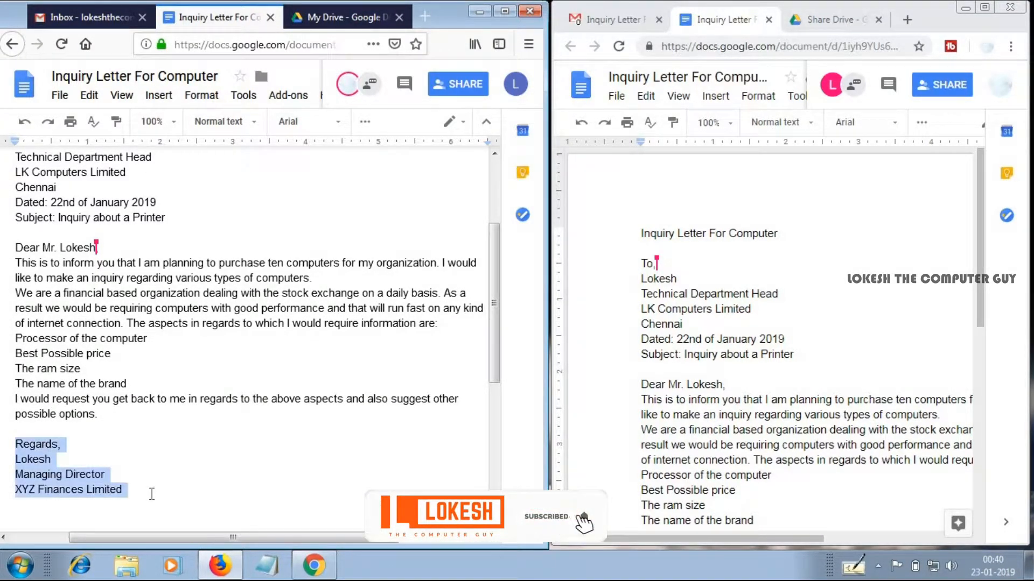
key("Delete")
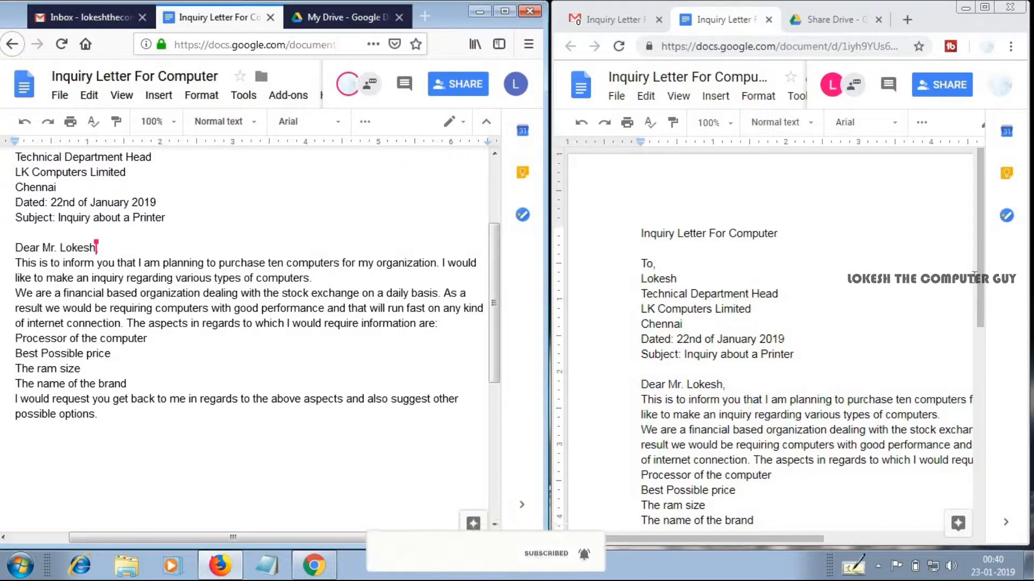
left_click_drag(989, 302, 990, 424)
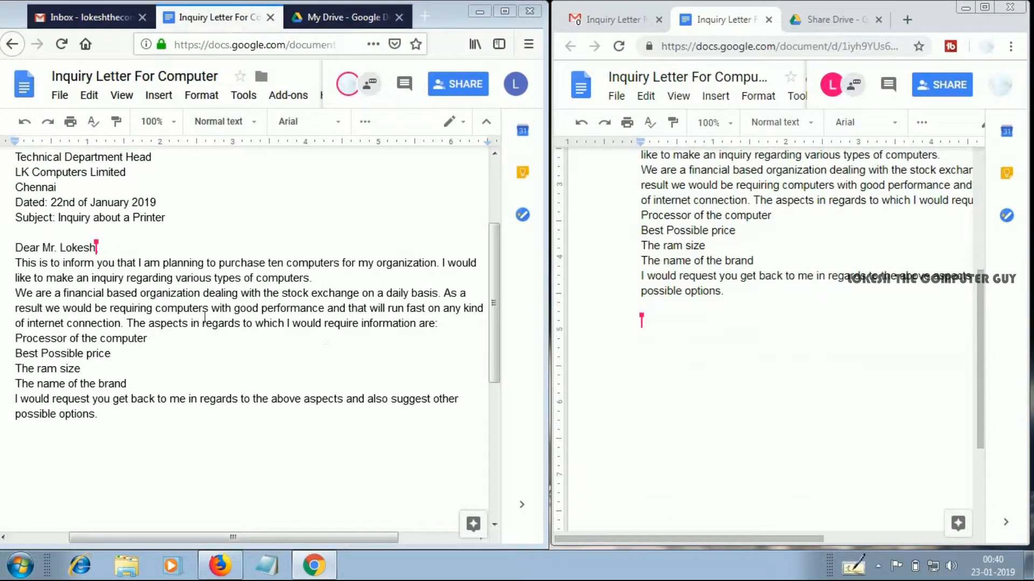
Place the cursor in the letter body in both accounts' windows and examine where each collaborator's cursor appears
left_click(102, 243)
scroll(40, 218, "up", 3)
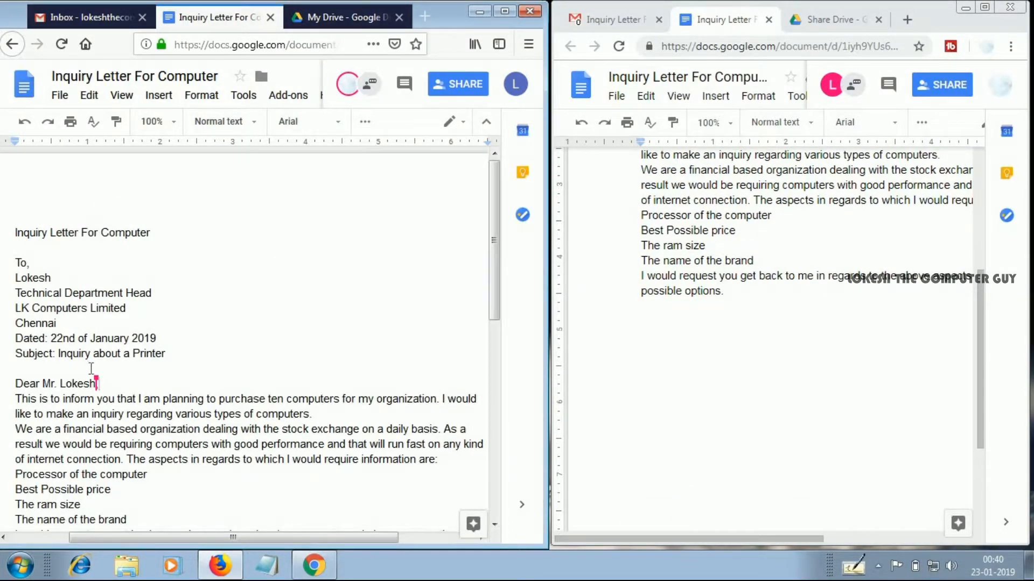
scroll(91, 368, "down", 4)
scroll(113, 340, "up", 2)
scroll(113, 340, "down", 1)
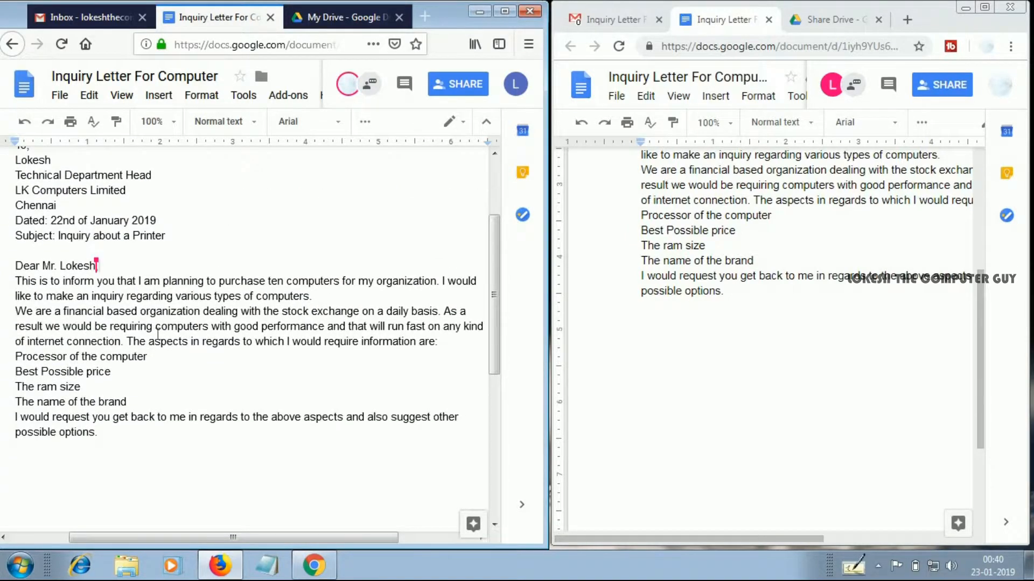
left_click(153, 309)
left_click(746, 277)
scroll(746, 277, "up", 5)
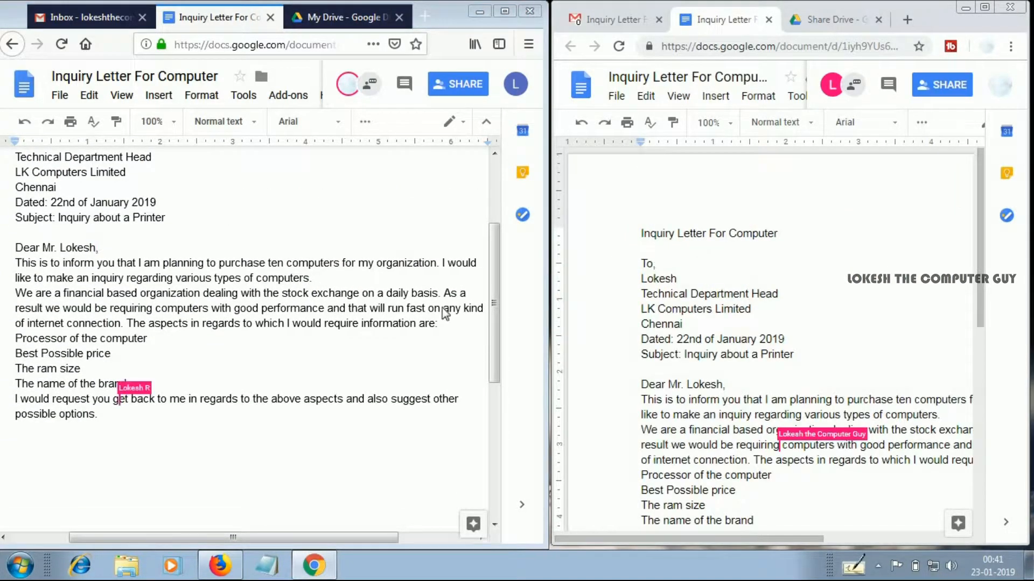
Review the letter from its heading to the final paragraph in both windows, comparing the synchronized text and cursor positions
left_click(40, 247)
scroll(41, 248, "up", 2)
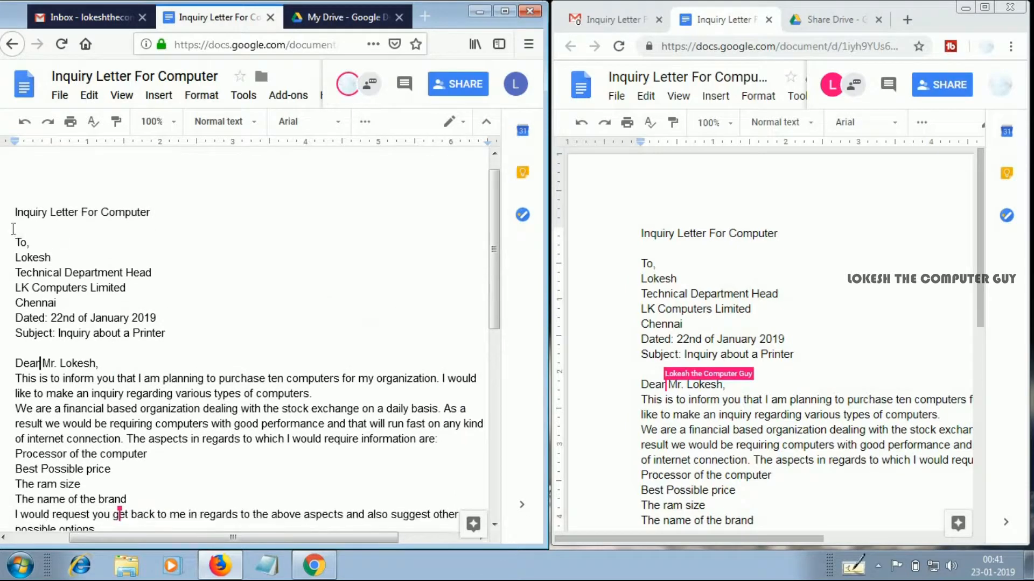
scroll(16, 165, "down", 1)
left_click_drag(15, 165, 143, 504)
left_click(129, 467)
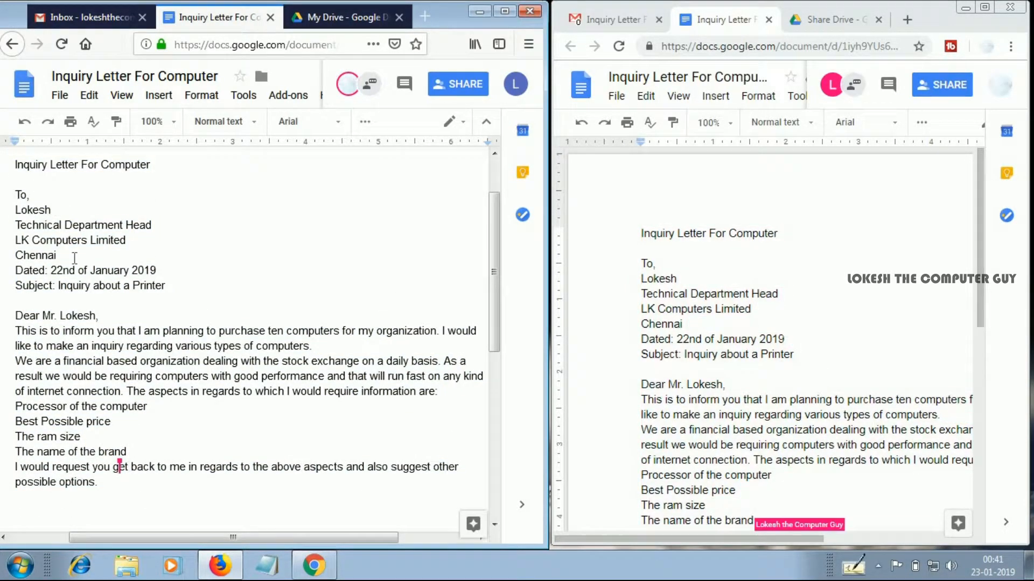
left_click(755, 280)
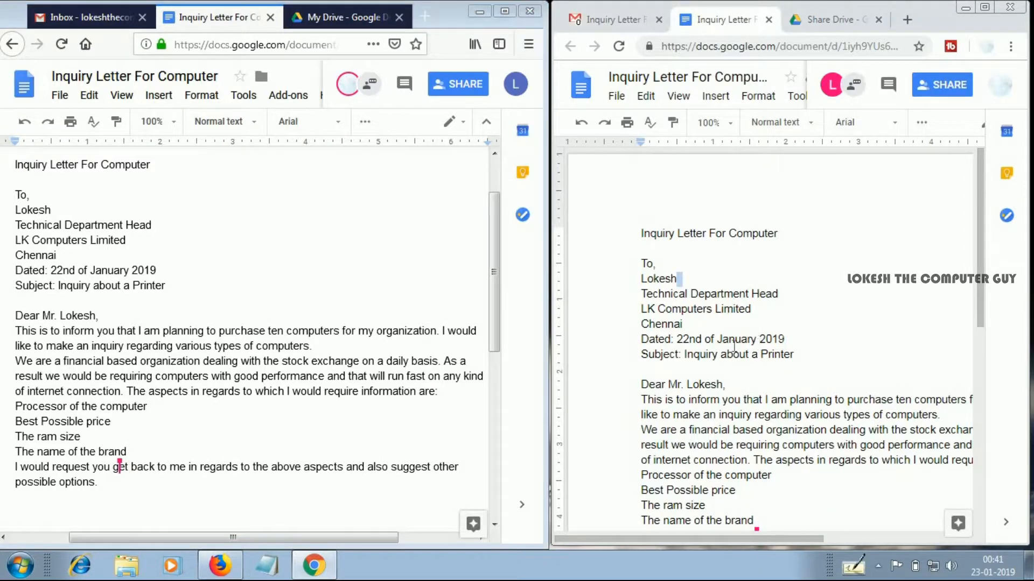
scroll(657, 295, "down", 3)
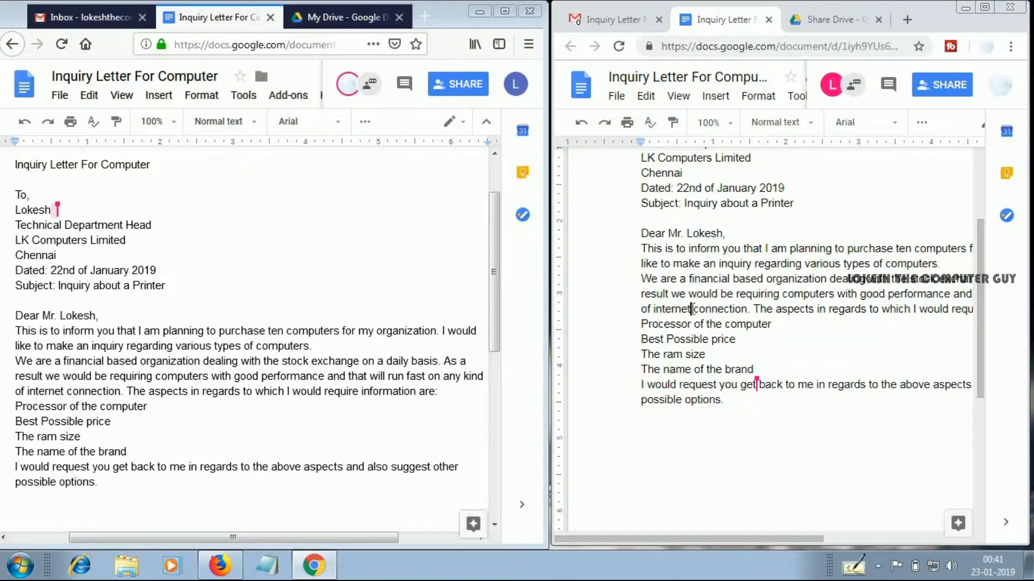
left_click(691, 309)
scroll(733, 258, "up", 3)
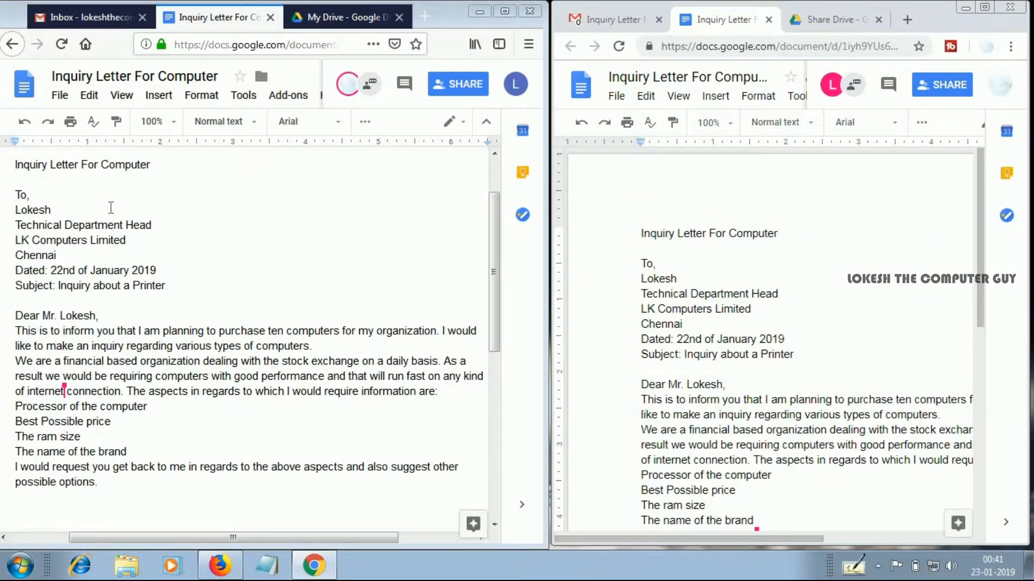
left_click(778, 292)
scroll(702, 253, "down", 3)
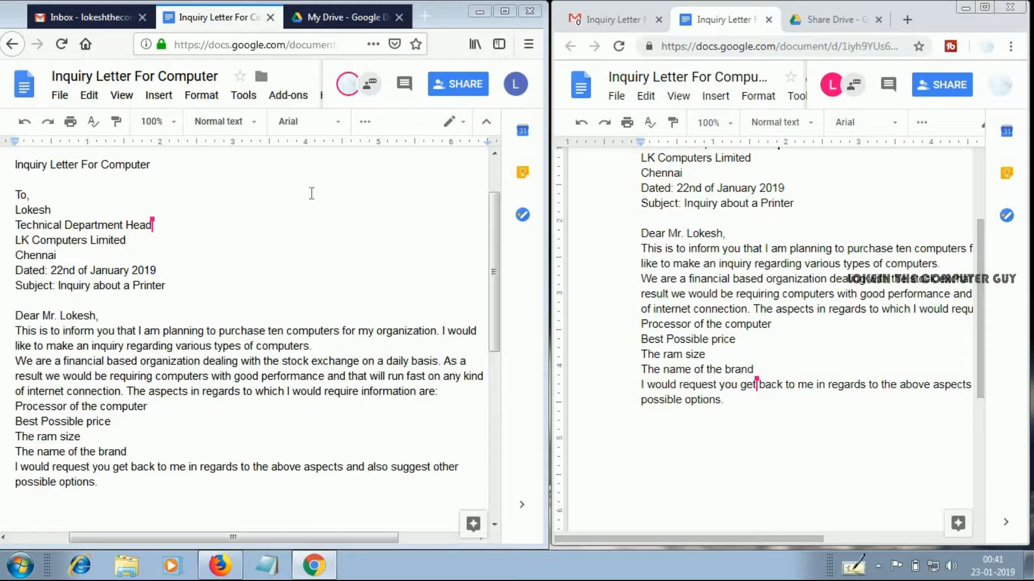
Minimize both the owner's Firefox window and the recipient's Chrome window to show the desktop
left_click(479, 12)
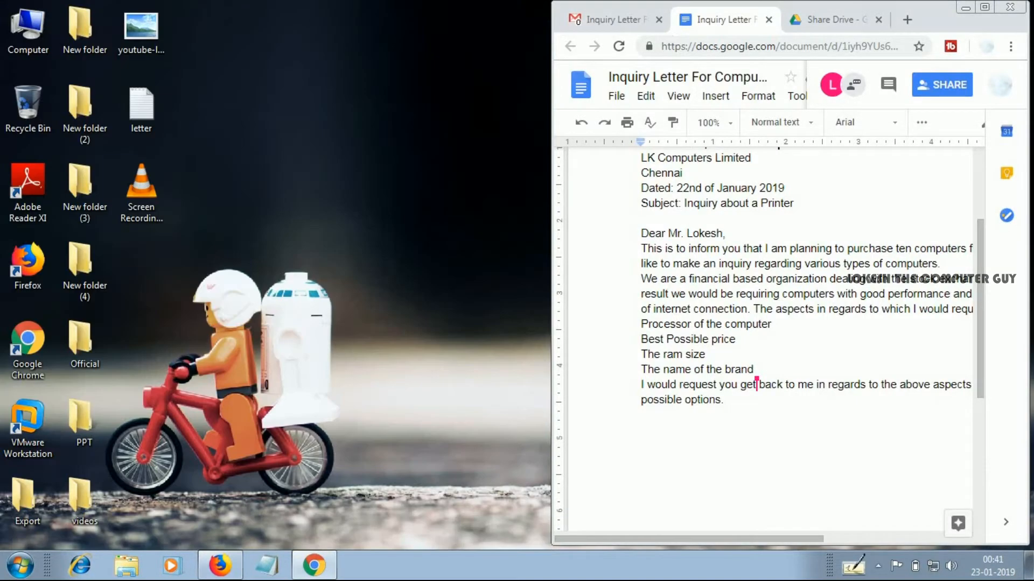
left_click(966, 8)
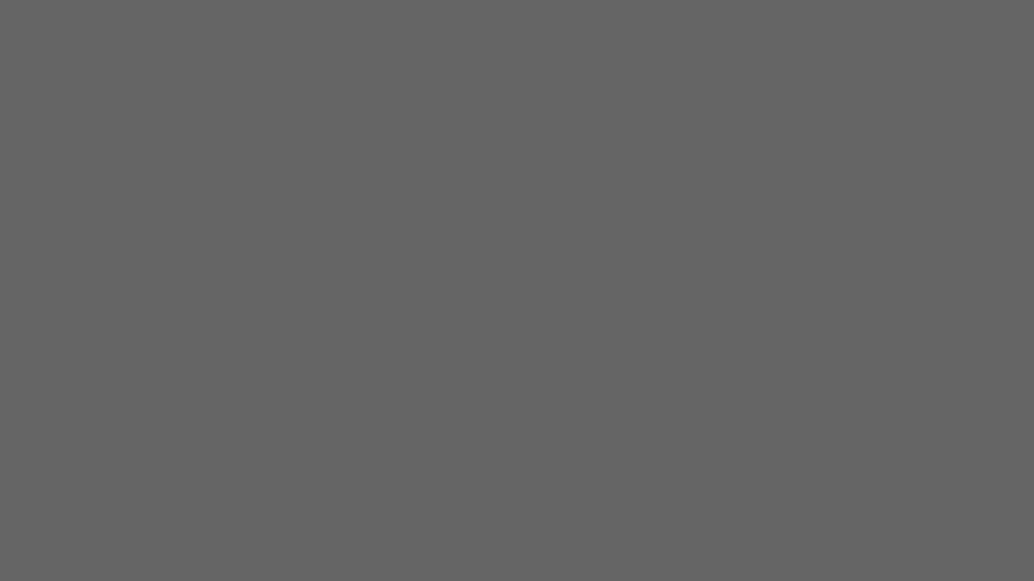